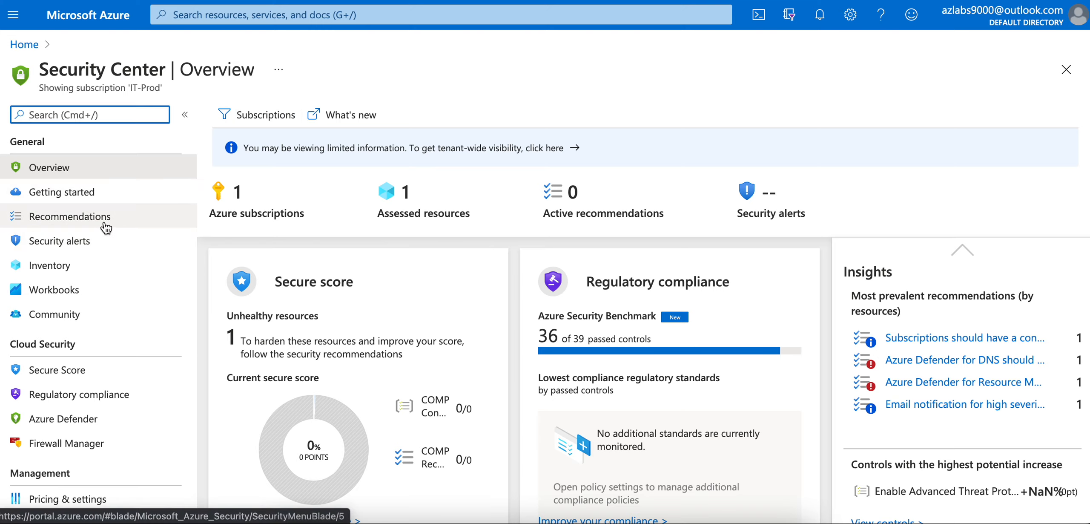
Step: Open the Azure Defender plans of the IT-Prod subscription from Security Center's pricing and settings
scroll(85, 370, down, 2)
scroll(85, 375, down, 1)
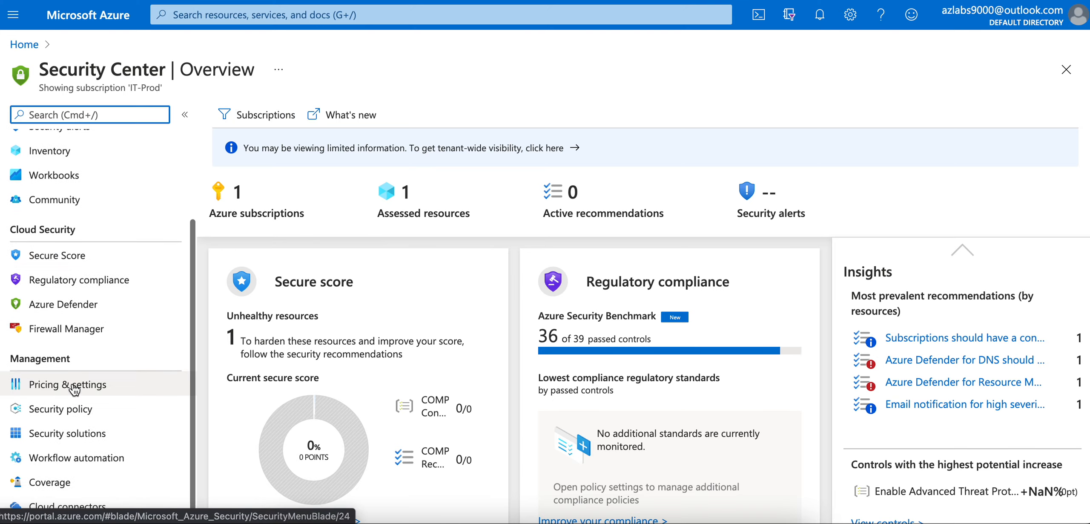
click(74, 385)
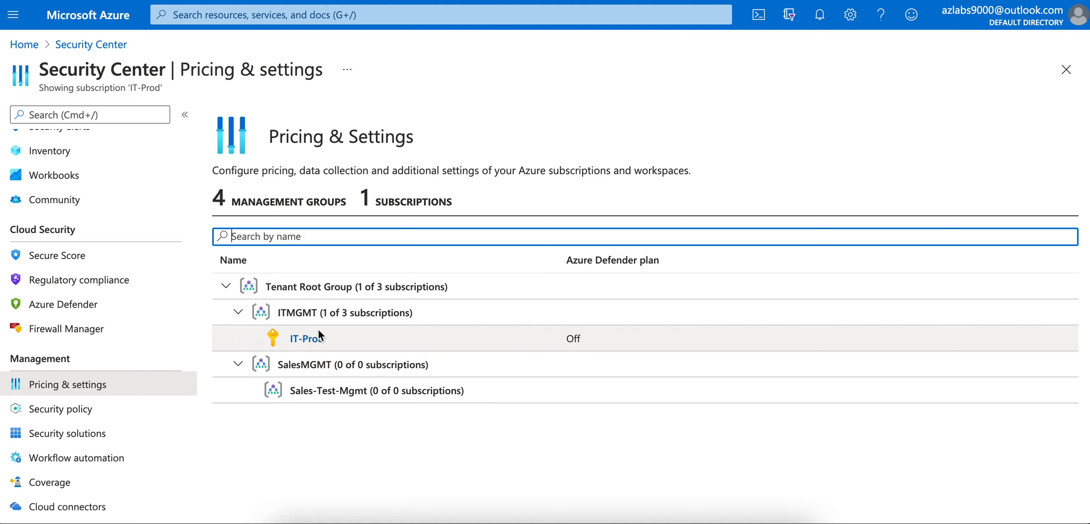
click(310, 340)
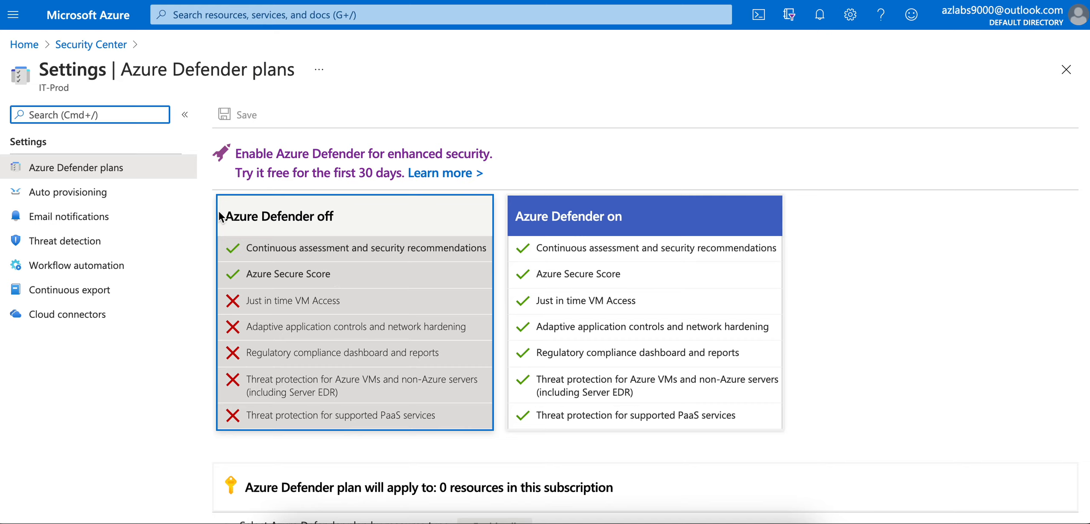
Step: Review the features offered with Azure Defender off, the plans by resource type, and the linked documentation on free versus enabled
drag(224, 215, 352, 221)
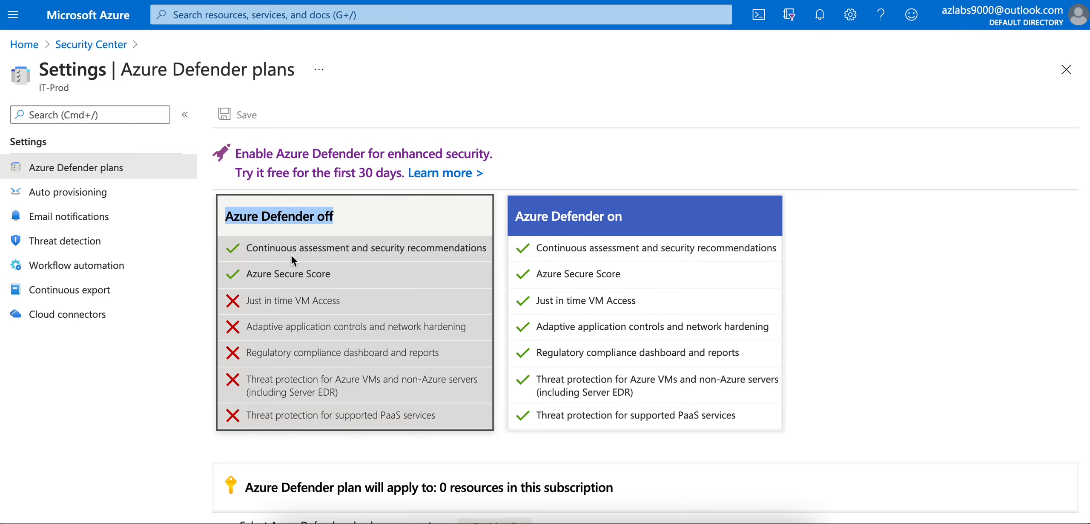
triple_click(309, 273)
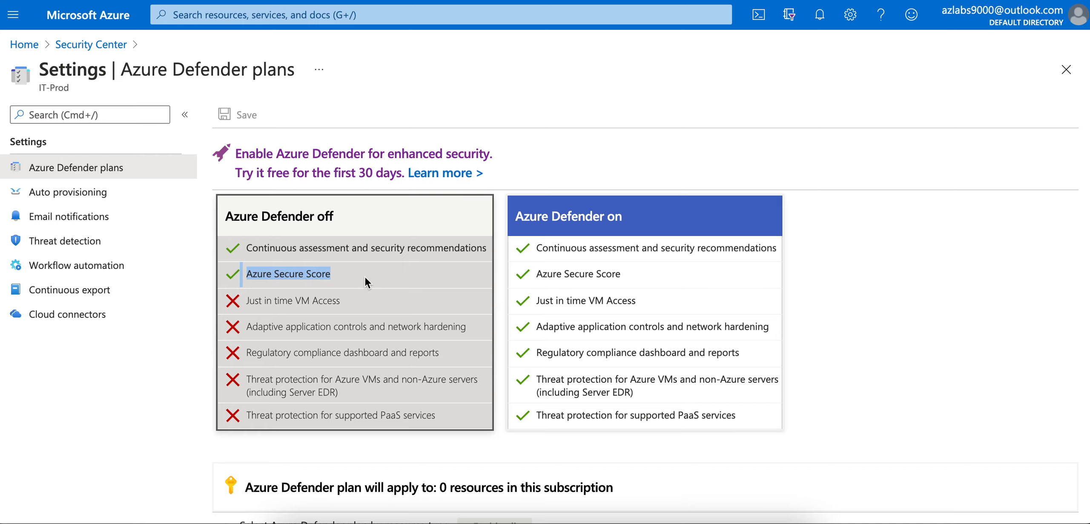
triple_click(371, 250)
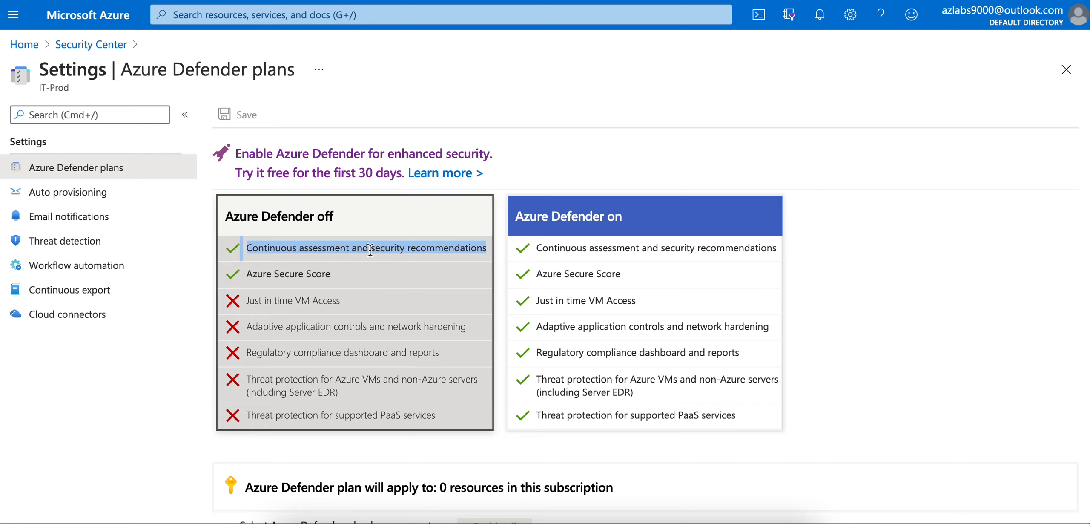
click(294, 298)
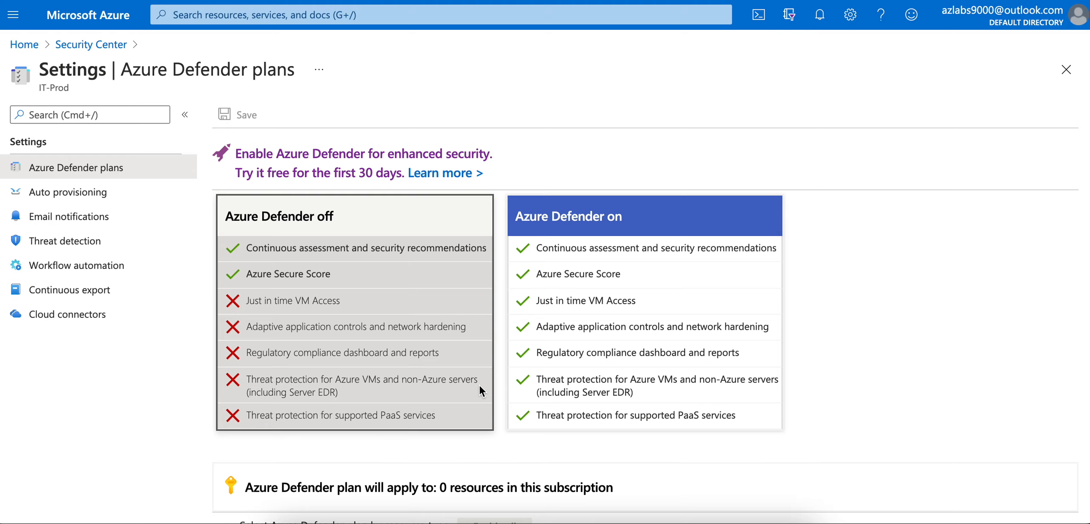
triple_click(354, 419)
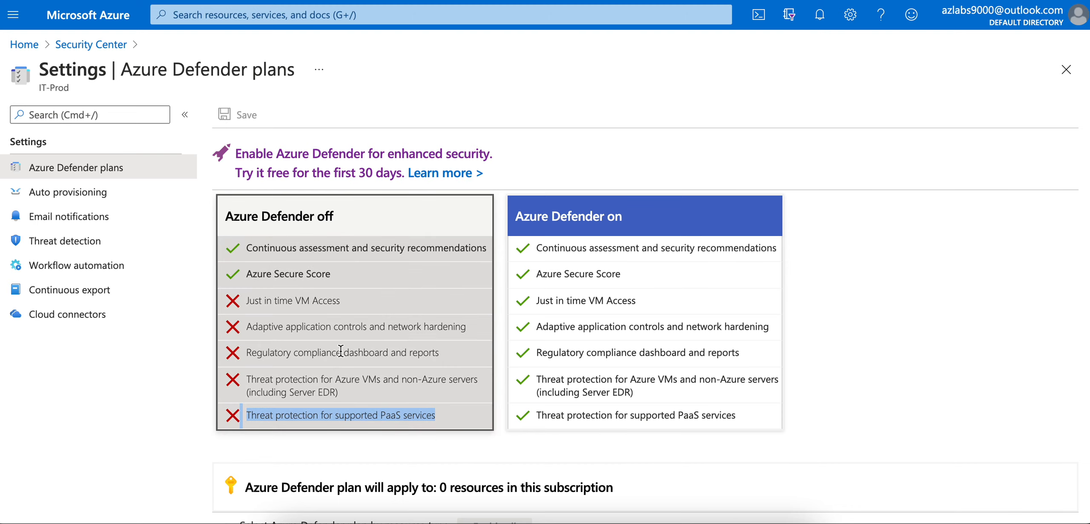
scroll(439, 392, down, 5)
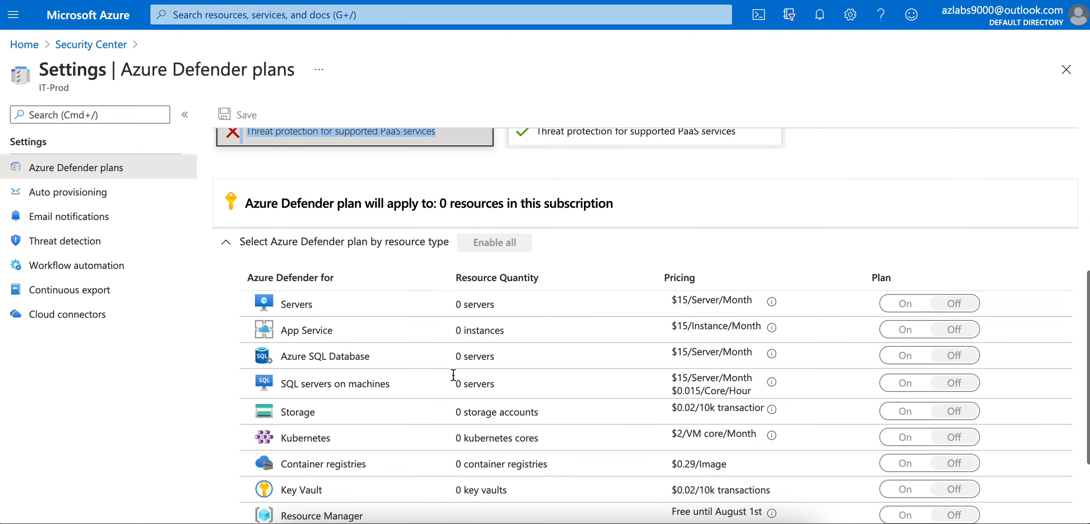
scroll(453, 373, up, 5)
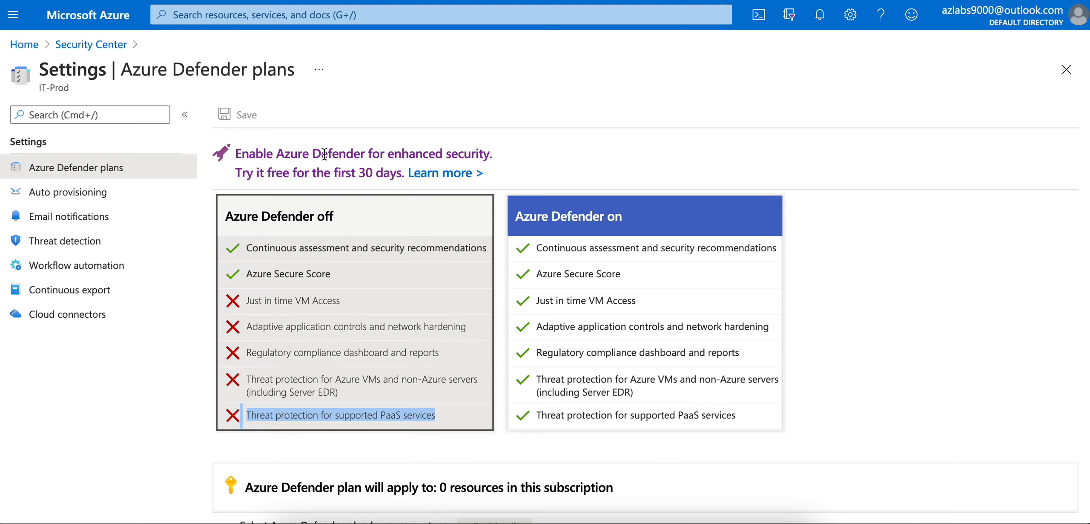
click(444, 174)
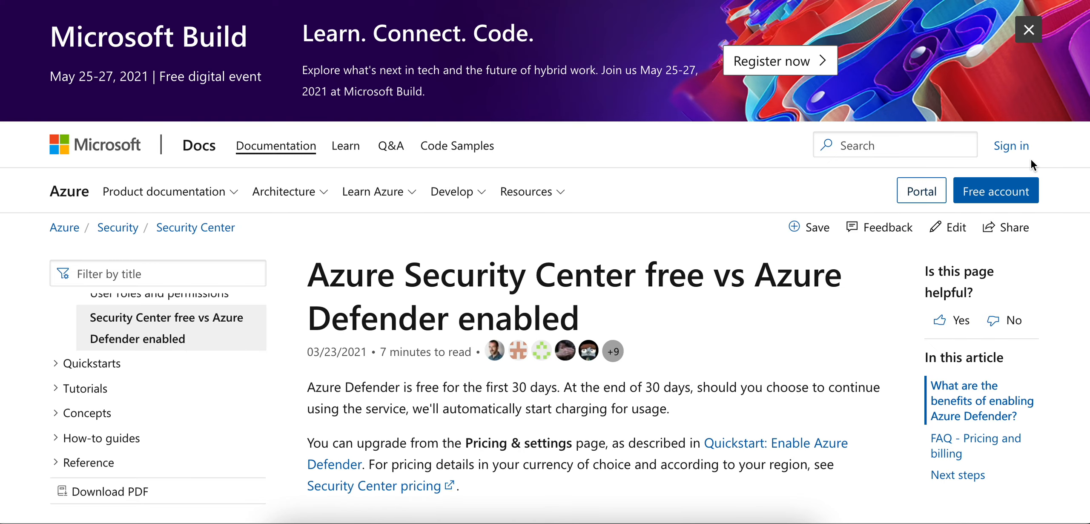
key(super+w)
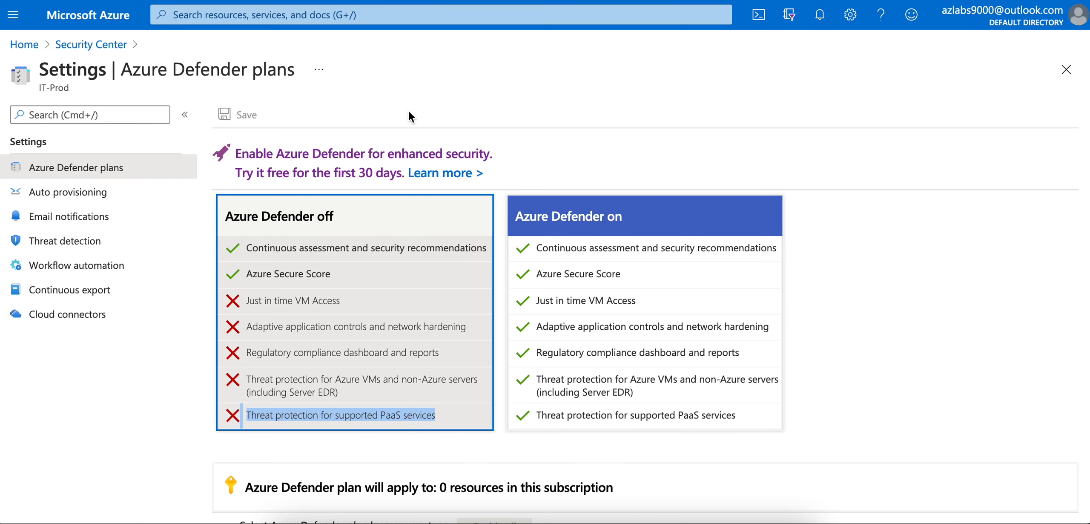
Step: Upgrade the selected subscriptions to Azure Defender from Security Center's Getting started page
click(94, 45)
scroll(85, 256, up, 3)
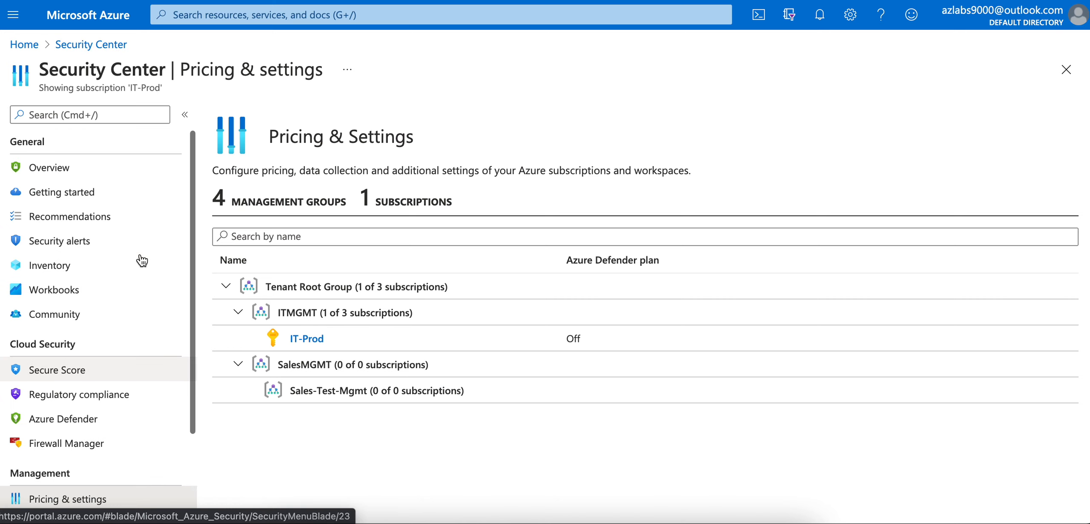
click(87, 205)
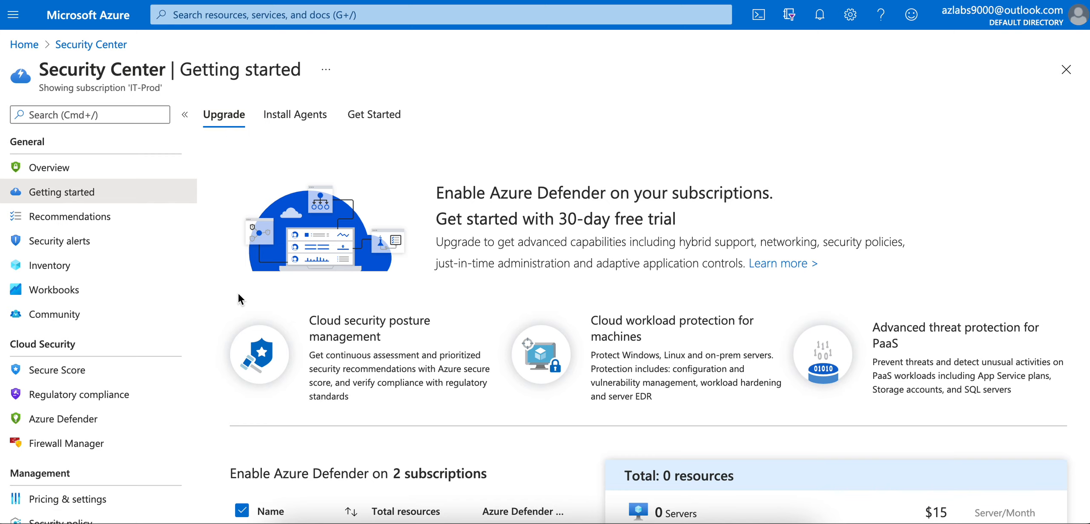
scroll(237, 298, down, 10)
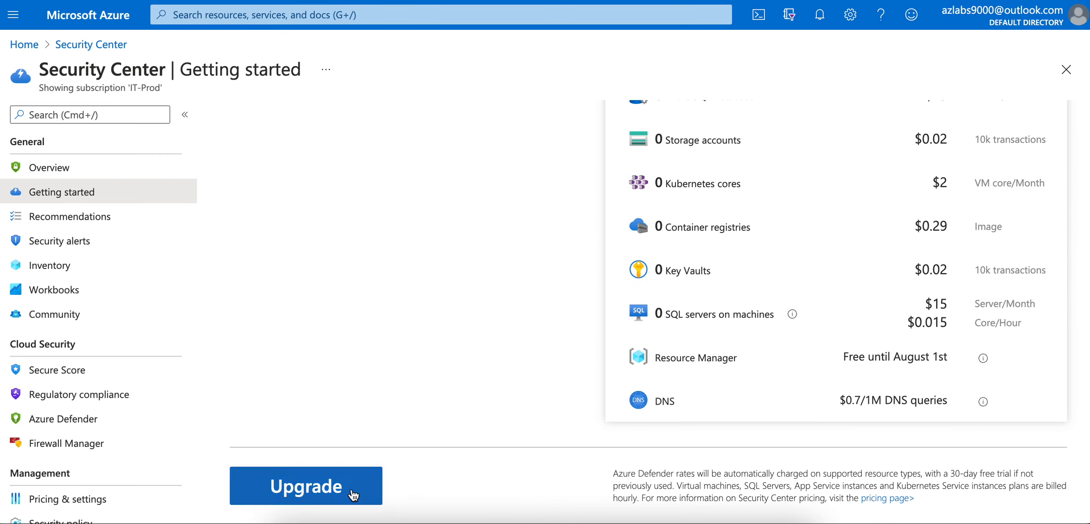
click(333, 503)
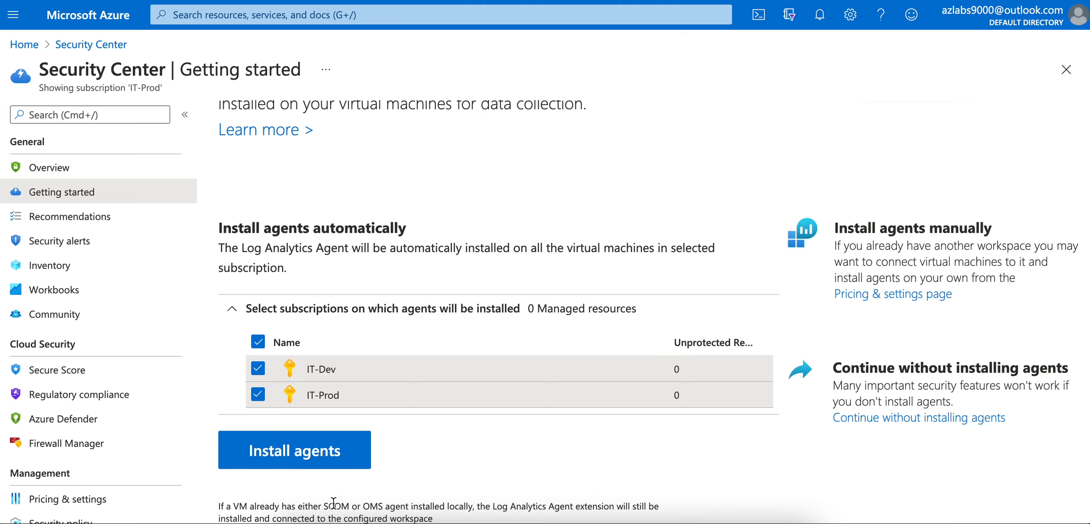
Step: Install the Log Analytics agents automatically on the IT-Dev and IT-Prod subscriptions
scroll(485, 355, up, 1)
scroll(486, 355, down, 1)
click(266, 232)
double_click(266, 232)
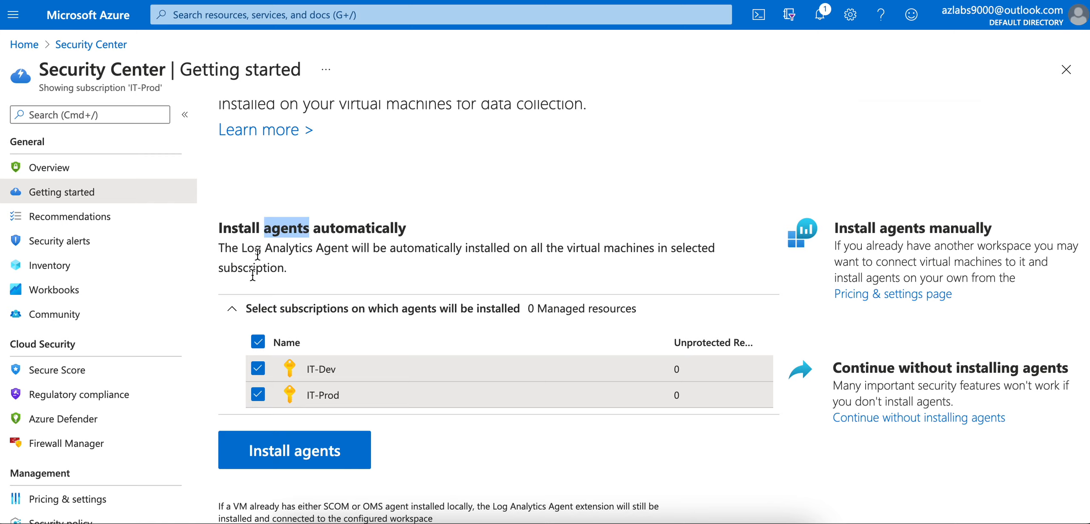
triple_click(230, 226)
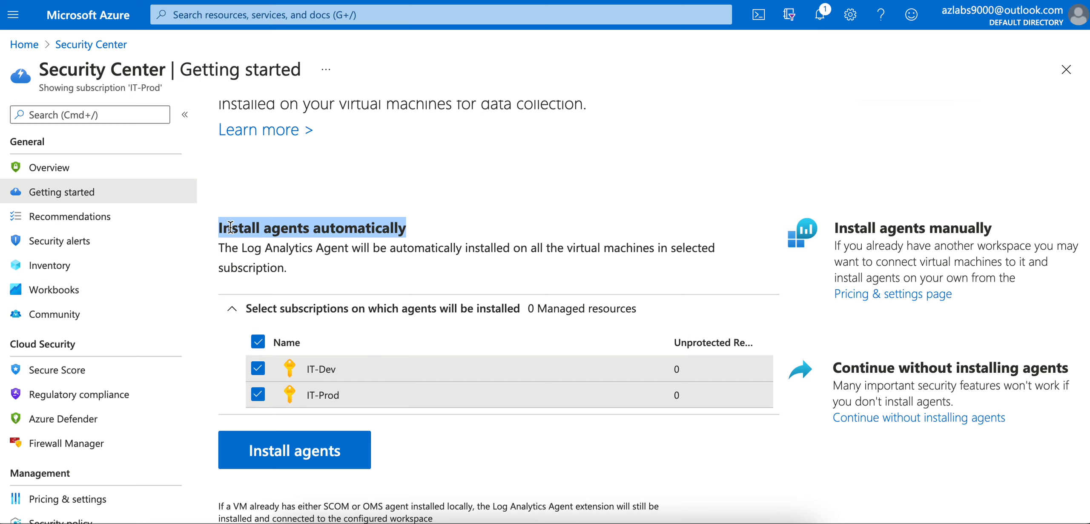
click(327, 451)
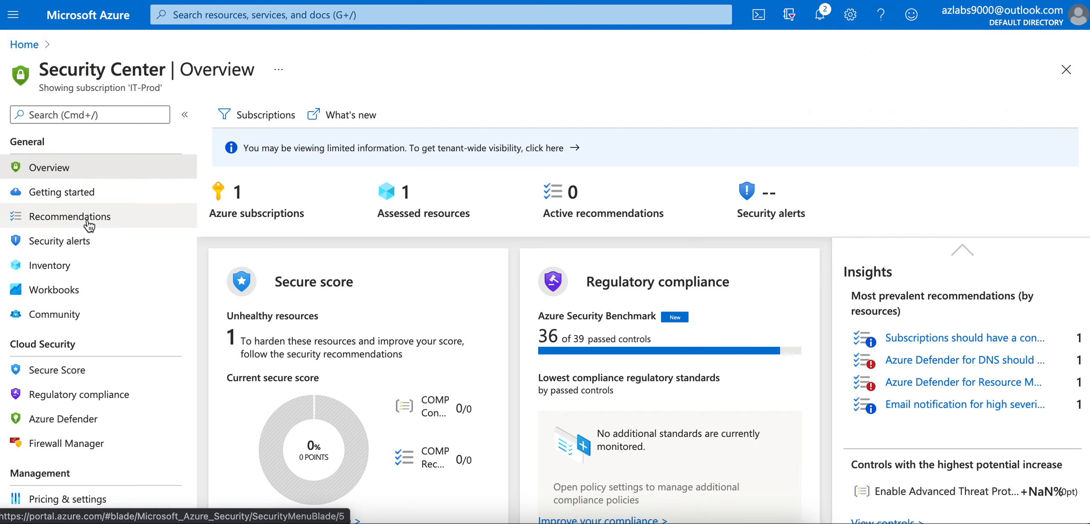
Step: Return to Security Center's pricing and settings and open the IT-Prod subscription's Azure Defender plans
scroll(115, 331, down, 3)
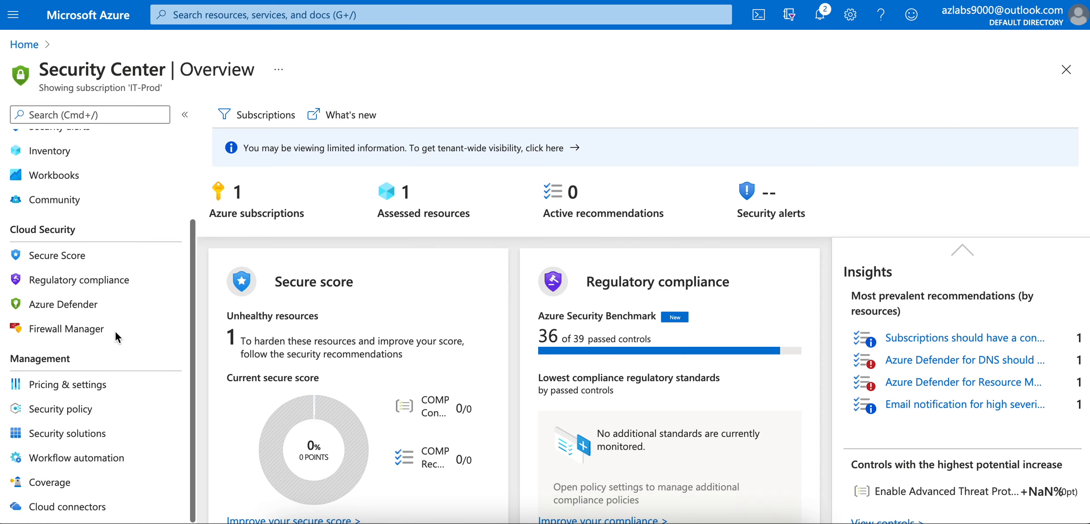
click(92, 386)
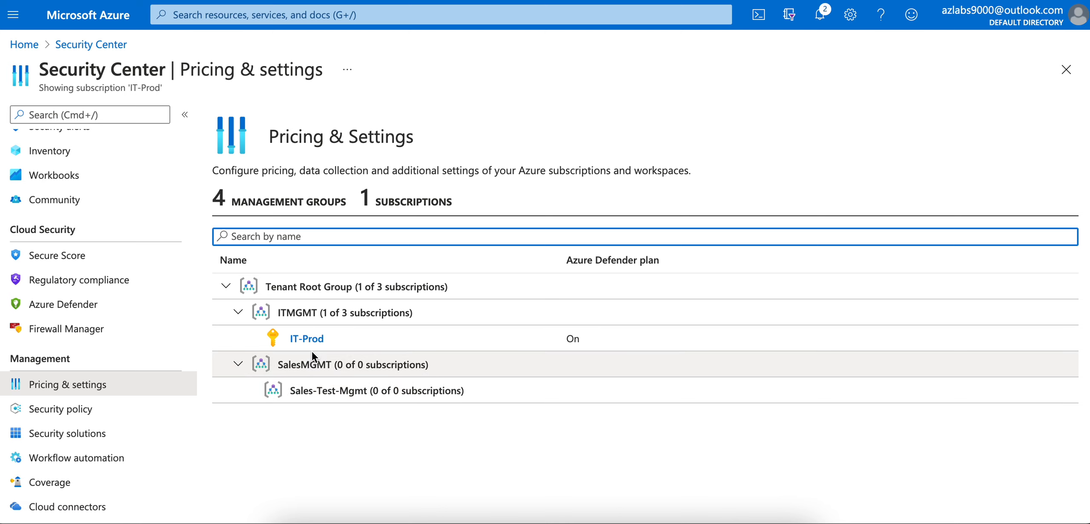
click(320, 338)
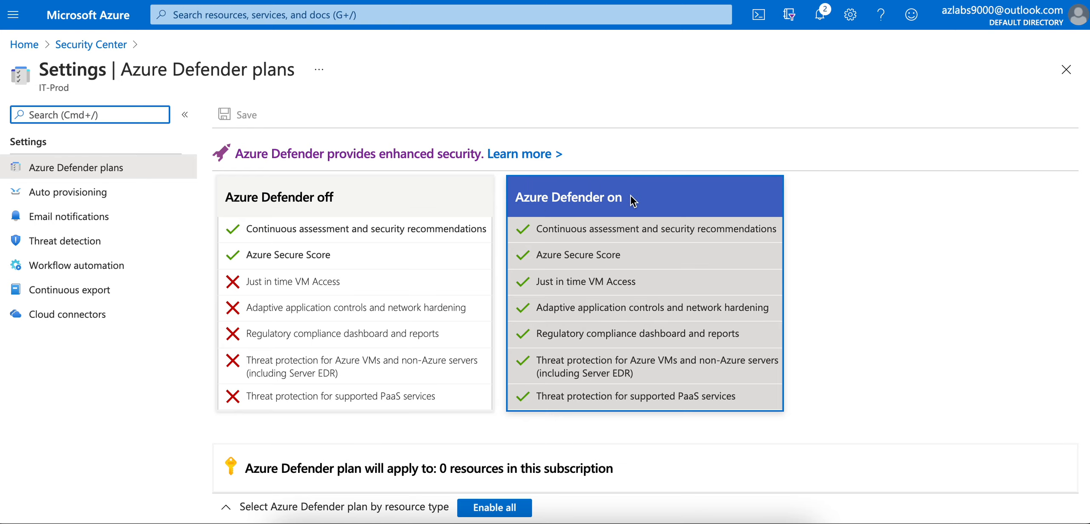
Step: Examine the plan status and pricing of each resource type covered by Azure Defender in IT-Prod
scroll(789, 364, down, 6)
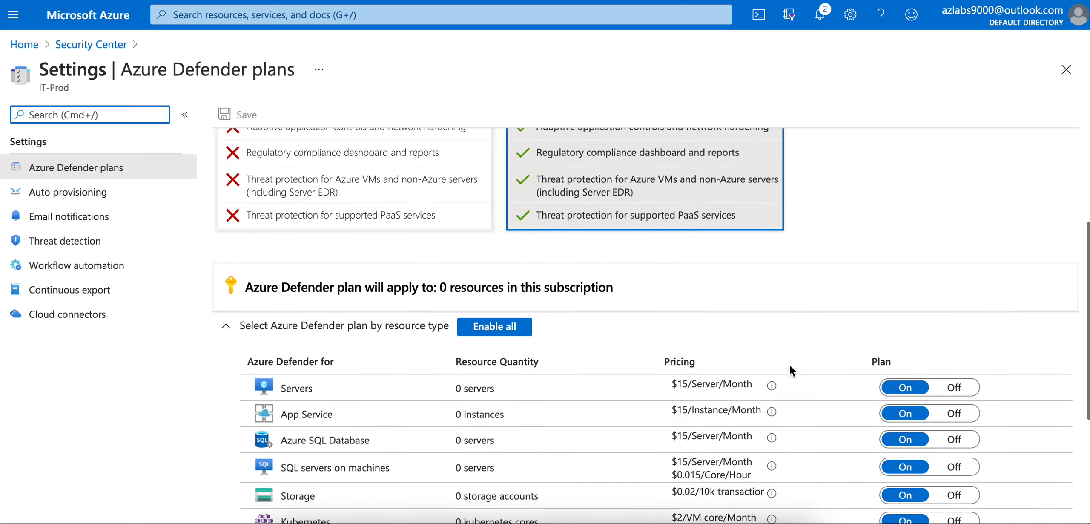
scroll(789, 364, down, 3)
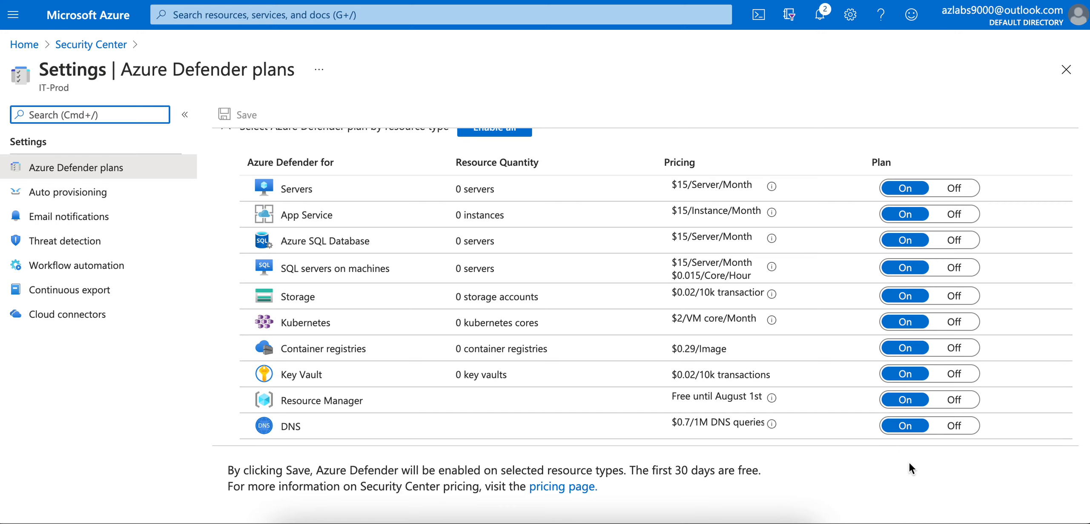
scroll(719, 322, up, 7)
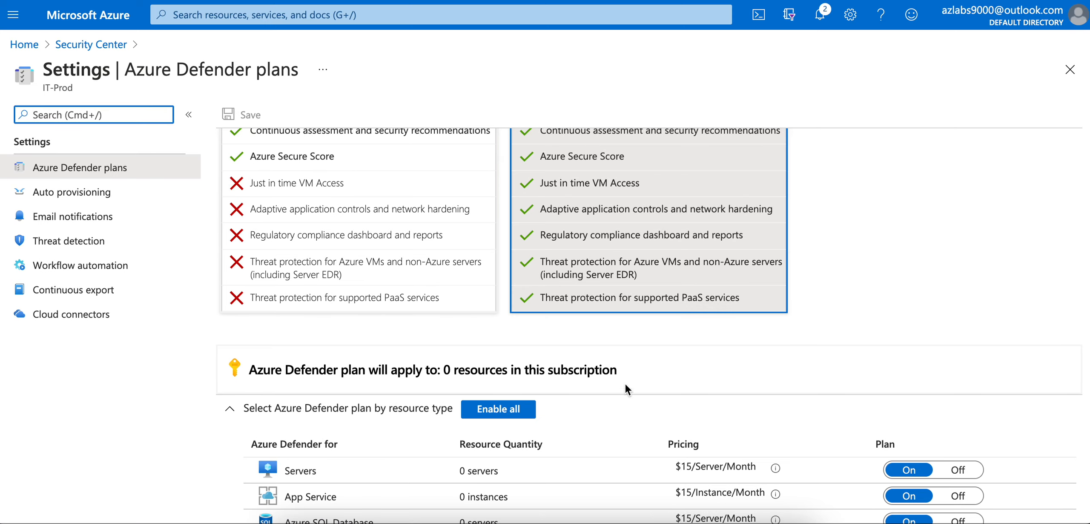
scroll(628, 388, down, 6)
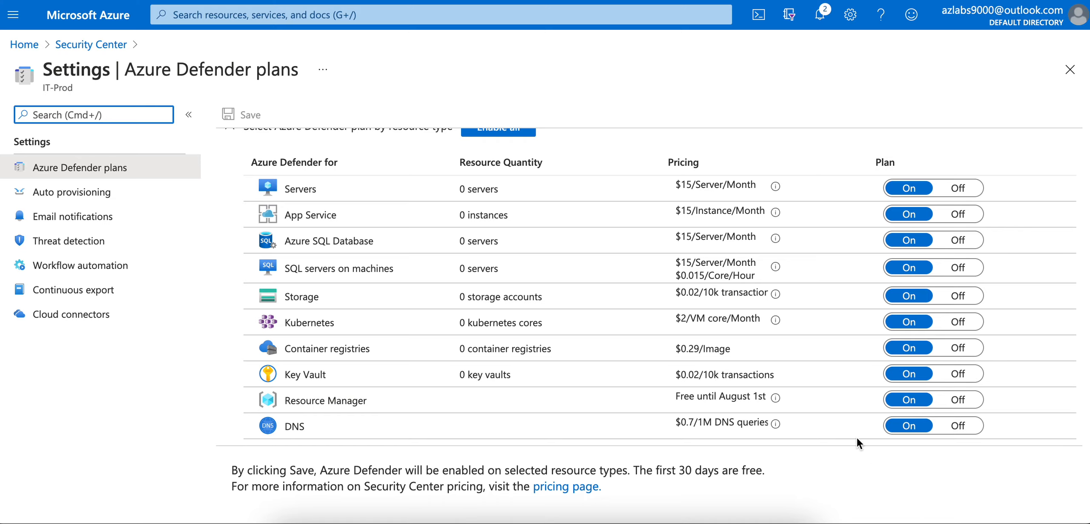
scroll(523, 324, up, 3)
scroll(525, 327, down, 3)
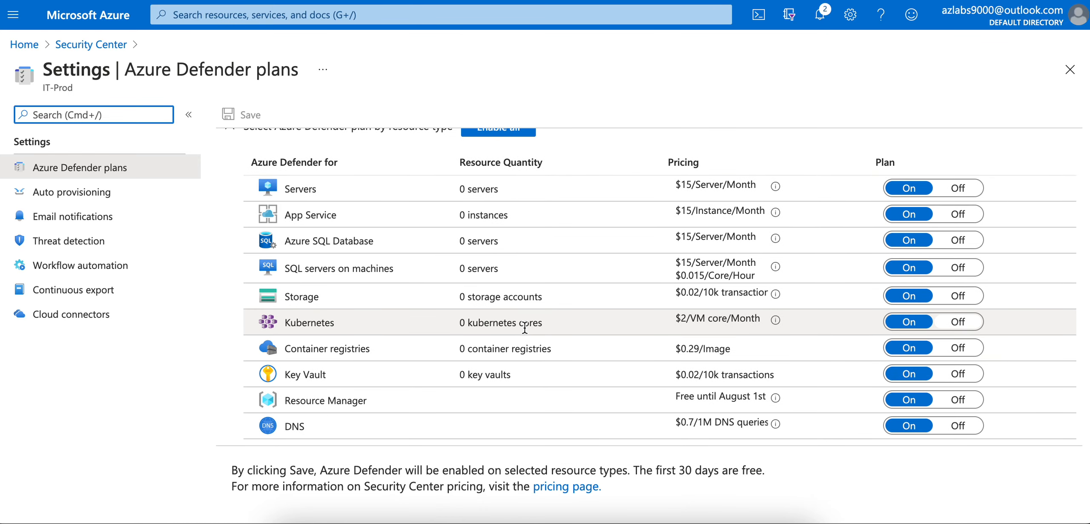
scroll(426, 236, up, 5)
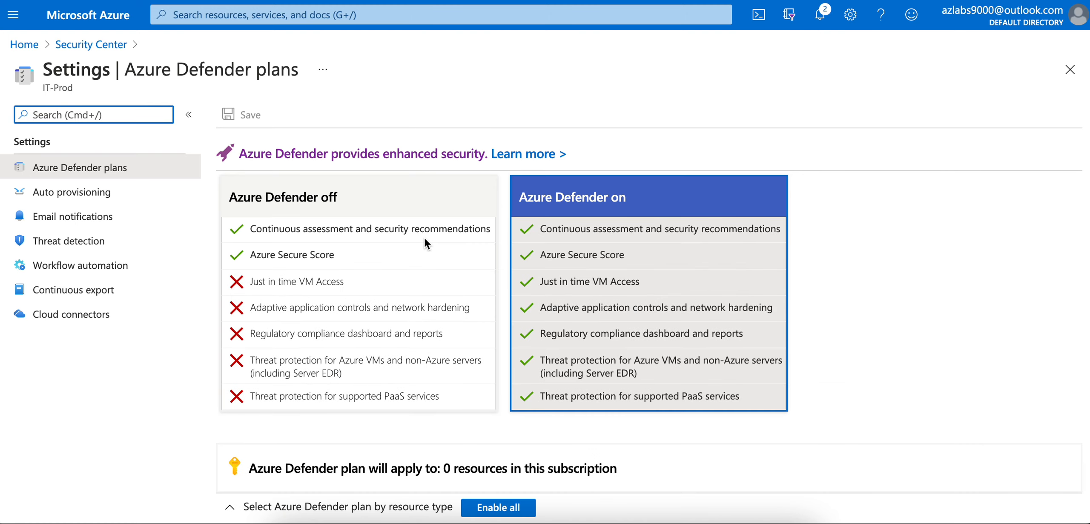